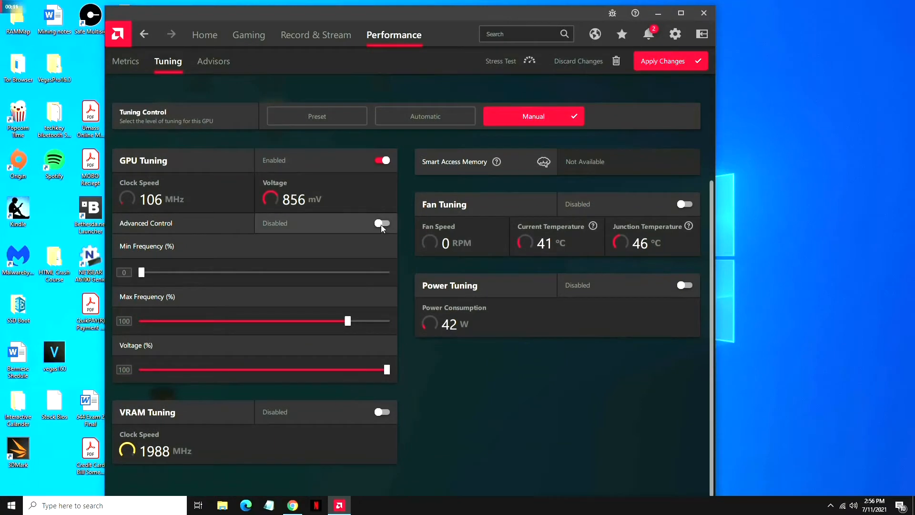
Enable Advanced Control for GPU tuning, lower the voltage to 881 mV and minimize the window.
left_click(382, 224)
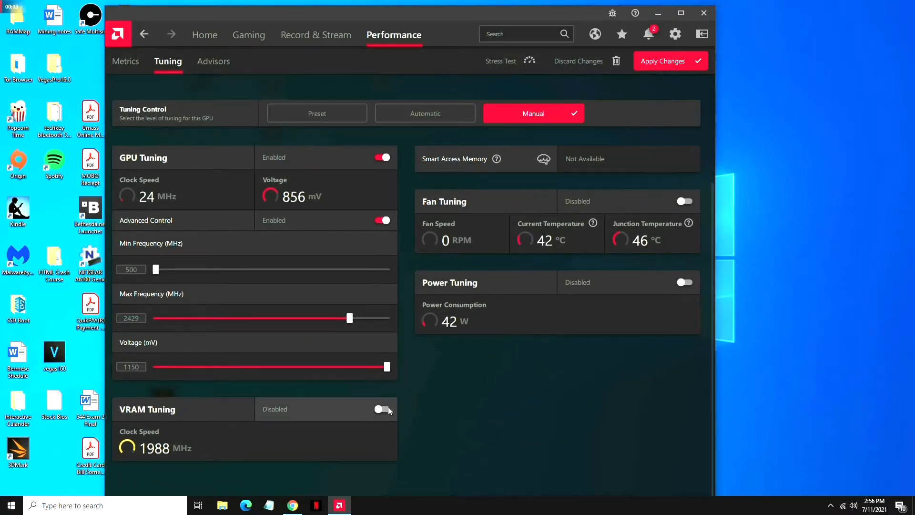
left_click(275, 367)
left_click_drag(279, 367, 113, 376)
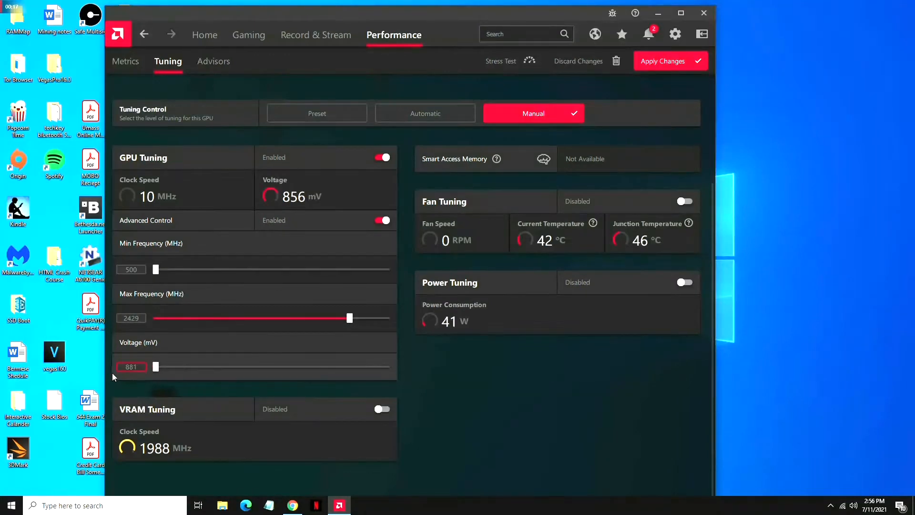
double_click(122, 368)
left_click(658, 14)
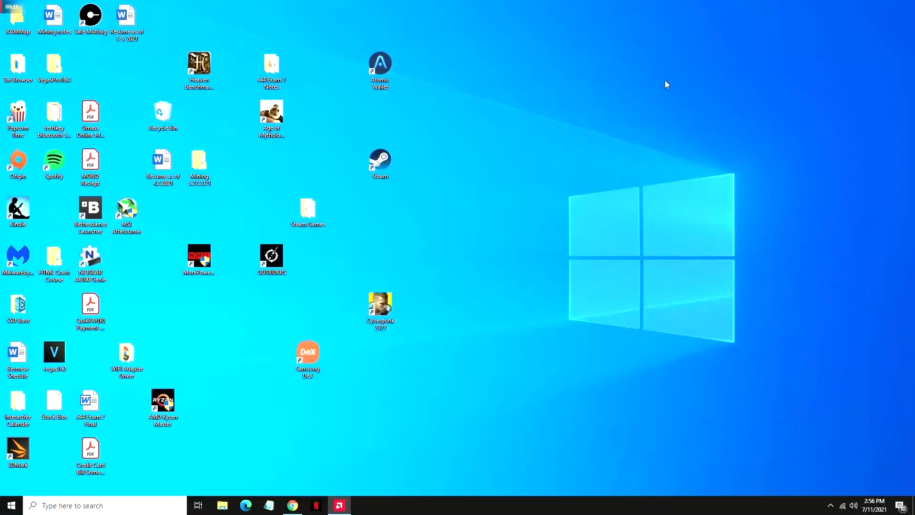
Switch to Google Chrome and search for "igors lab more power tools".
left_click(293, 506)
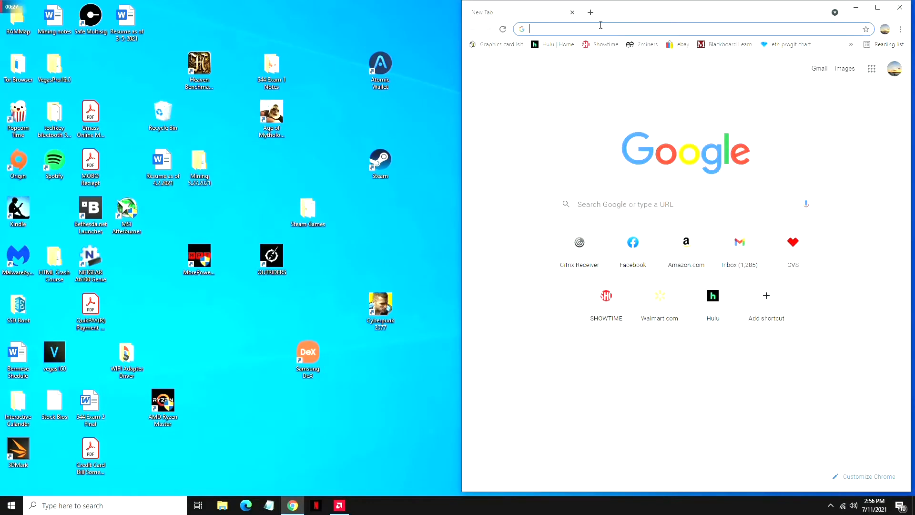
type("igors la")
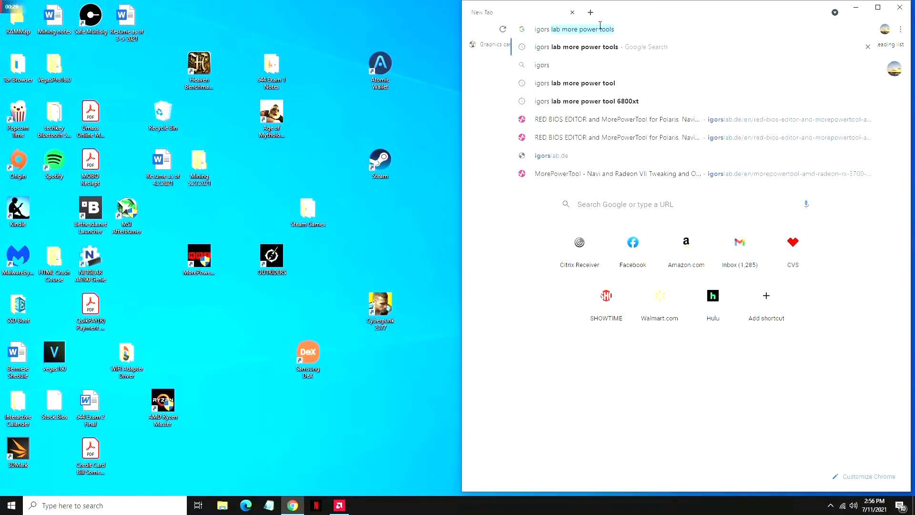
type("b more po")
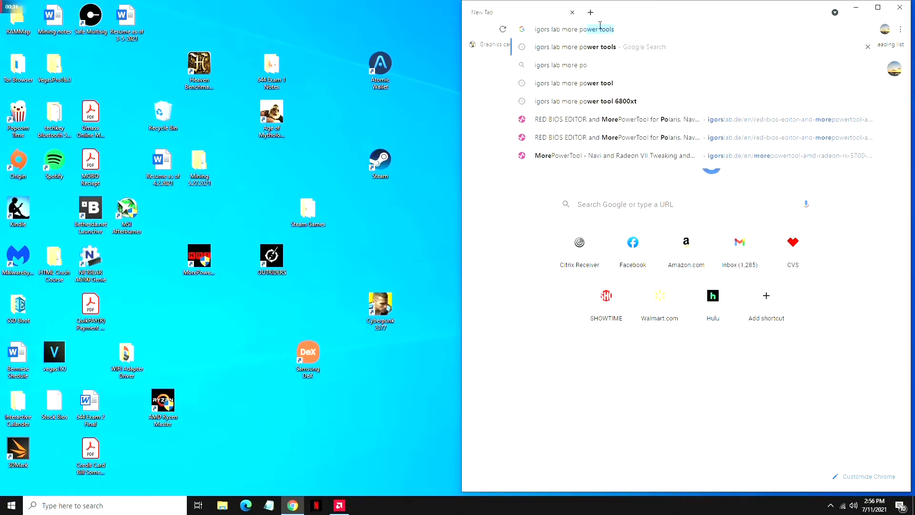
key("Return")
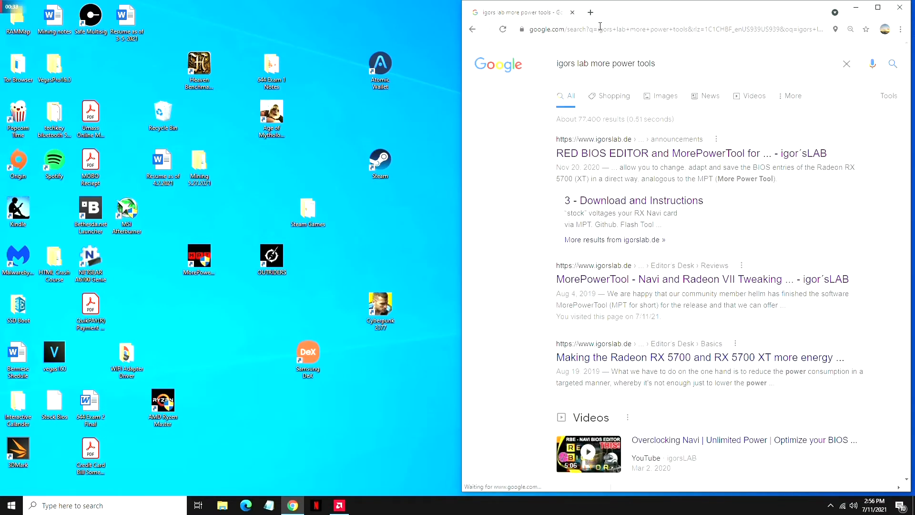
Open the Download and Instructions result on igorslab.de and download the MorePowerTool (MPT) installer.
left_click(659, 203)
scroll(657, 203, "down", 10)
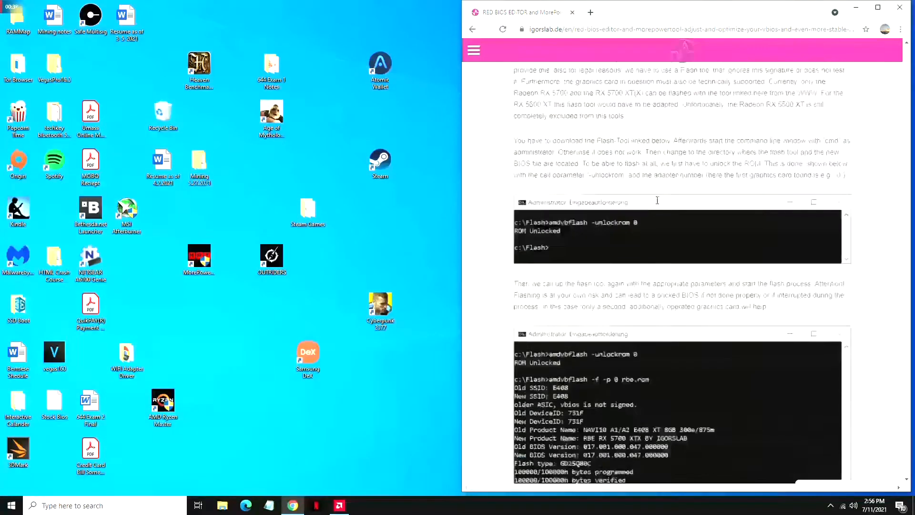
scroll(650, 192, "down", 15)
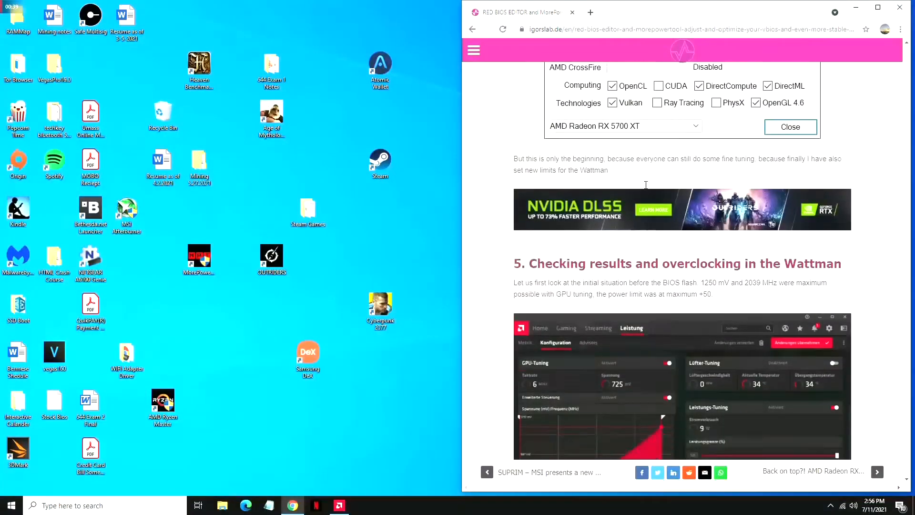
scroll(647, 189, "down", 12)
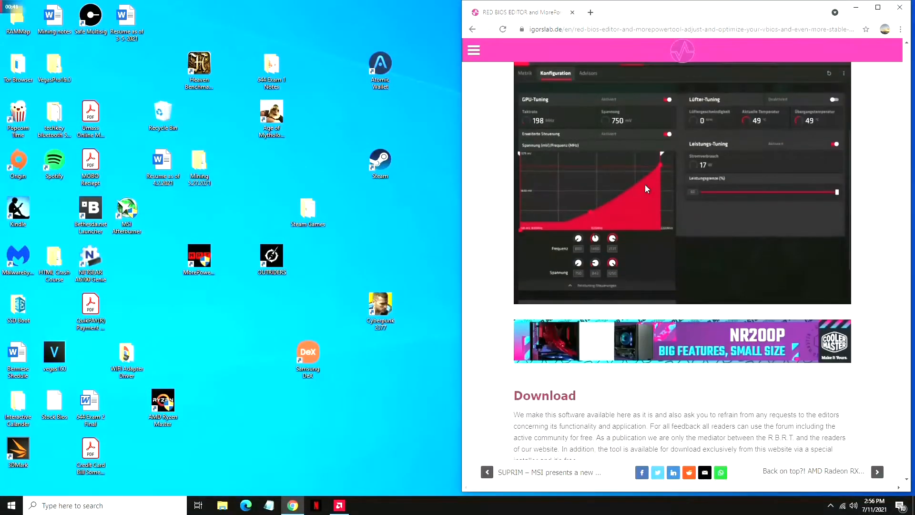
scroll(646, 190, "down", 15)
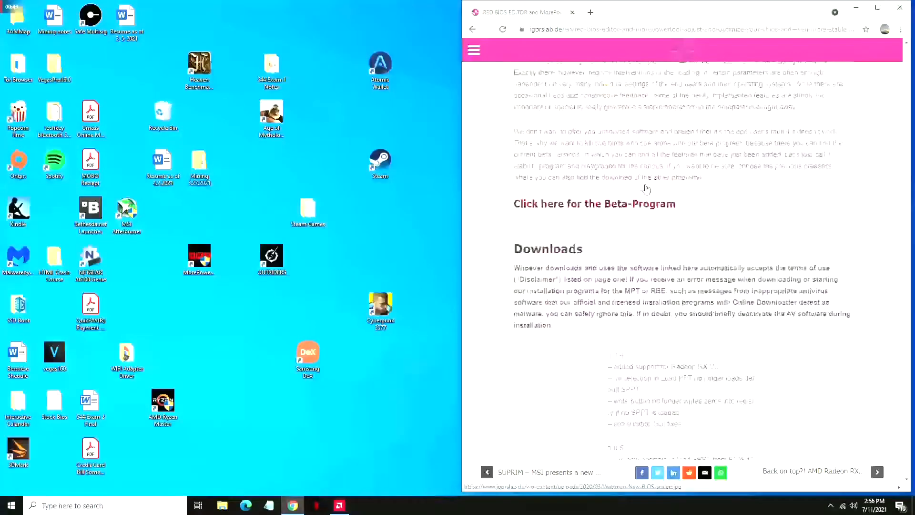
scroll(646, 189, "down", 6)
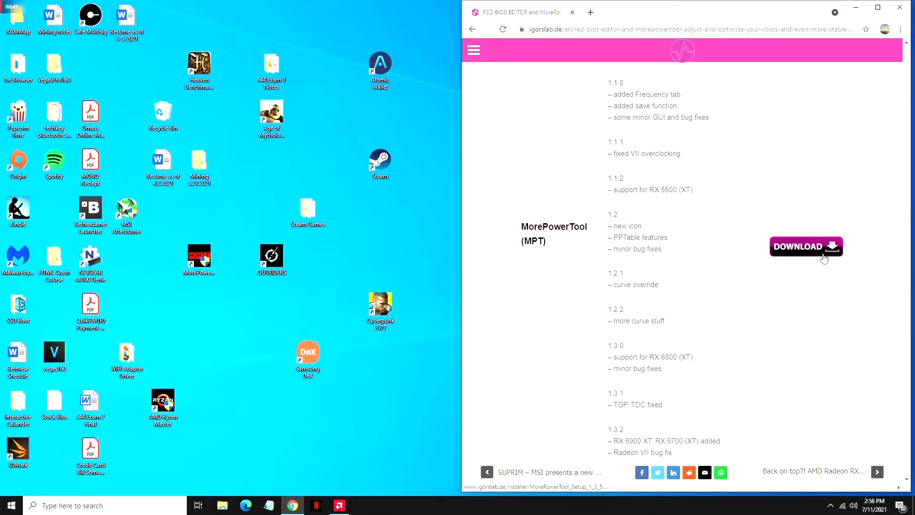
left_click(824, 258)
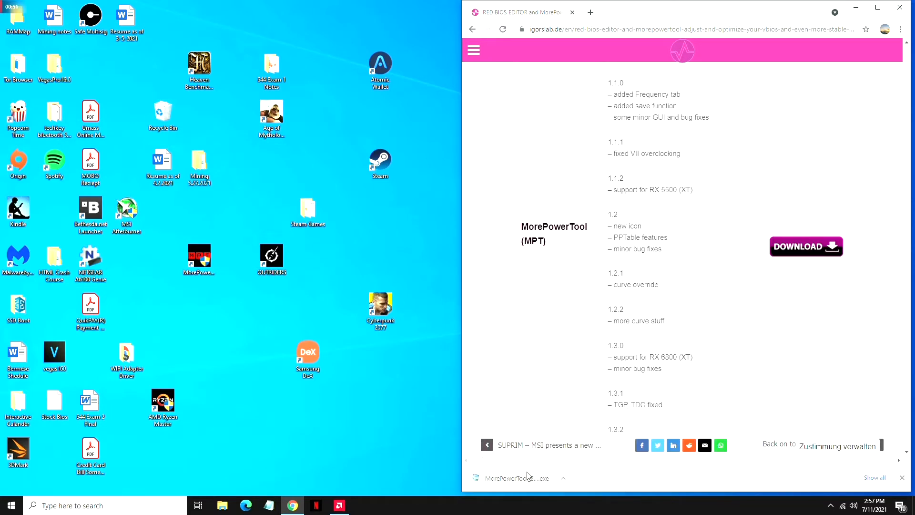
left_click_drag(220, 311, 161, 226)
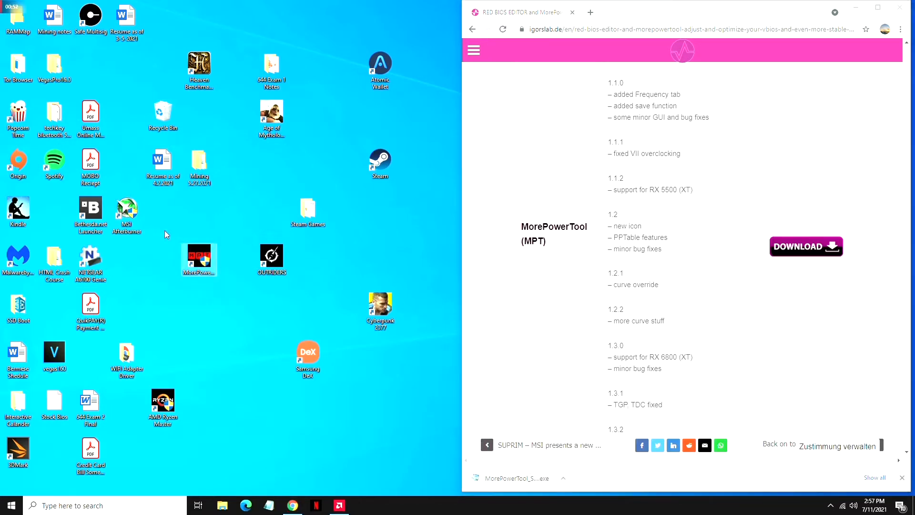
left_click(214, 313)
Find GPU-Z 2.40.0 on the computer, launch it with permission to make changes and close the browser.
left_click(117, 505)
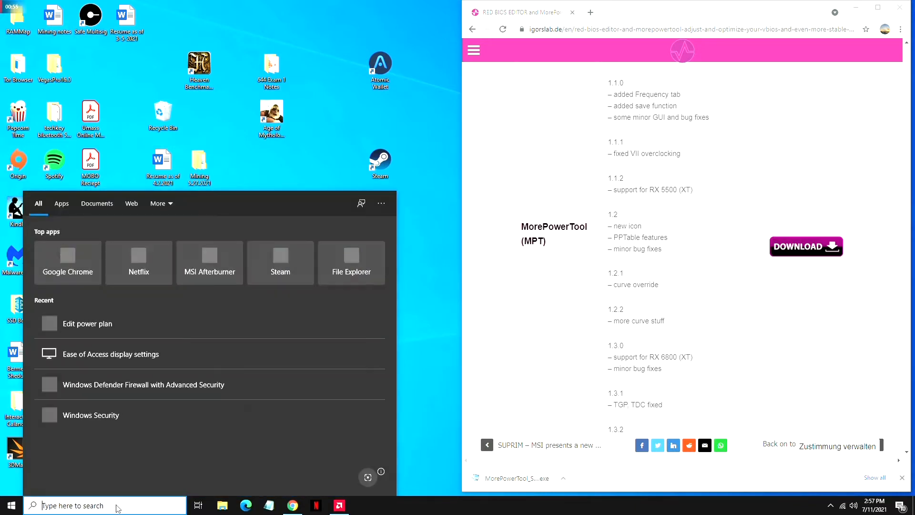
type("gpu")
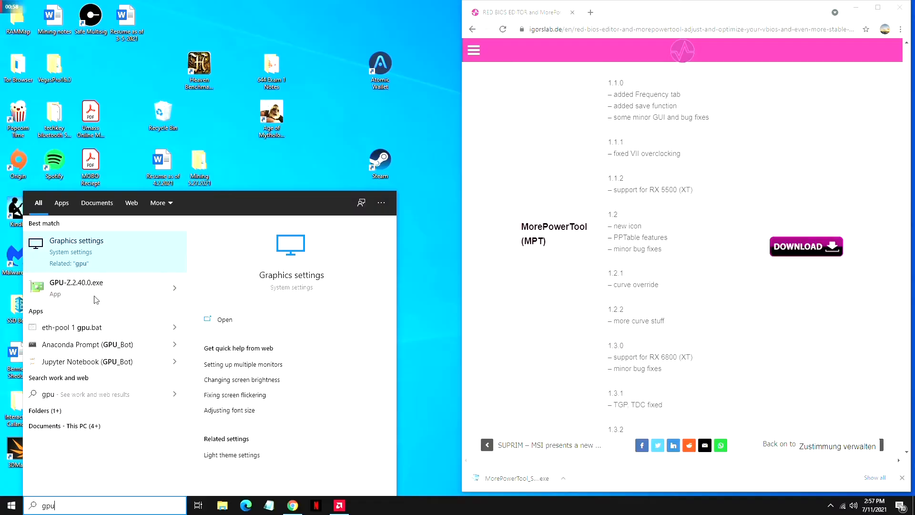
left_click(96, 299)
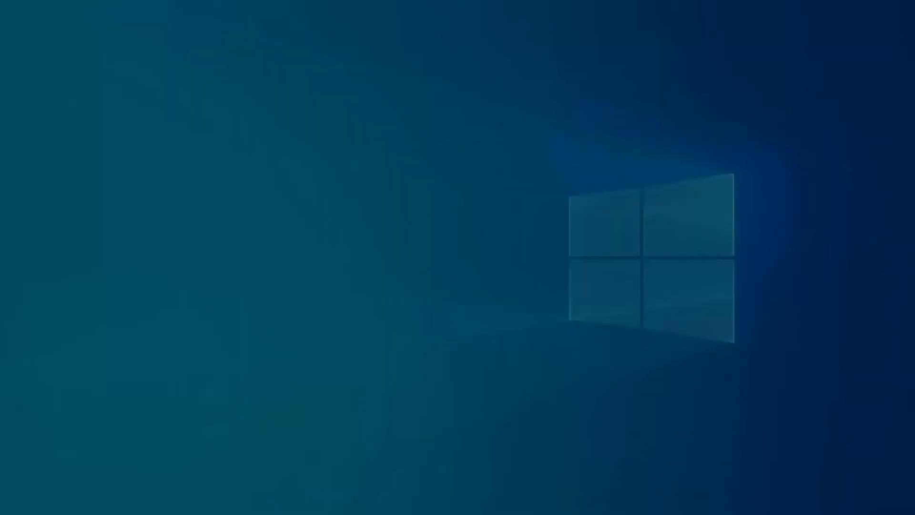
left_click(394, 321)
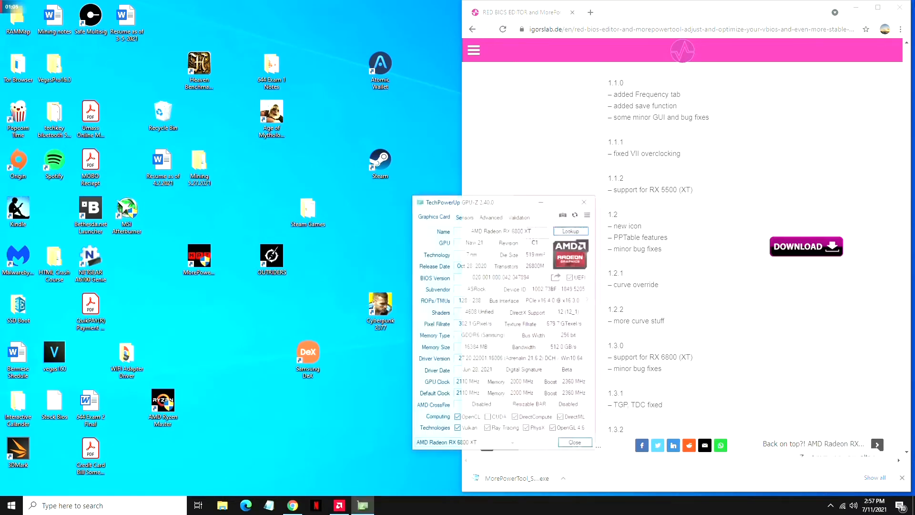
left_click(900, 7)
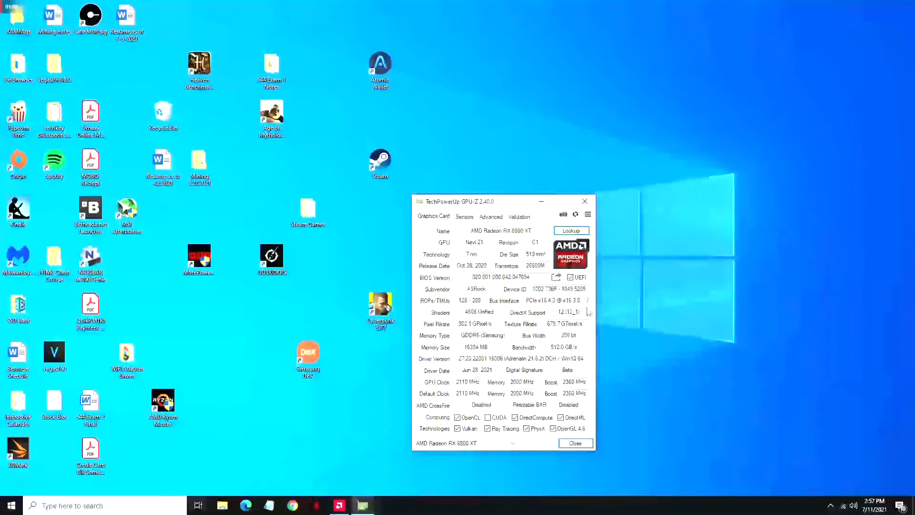
Start saving the graphics card's BIOS to a file, cancel the save and close GPU-Z.
left_click(556, 277)
left_click(561, 288)
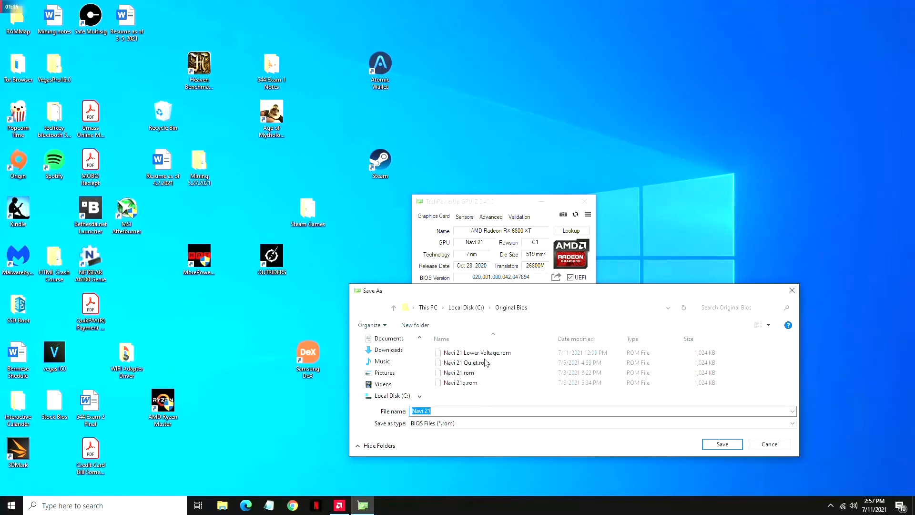
left_click(770, 445)
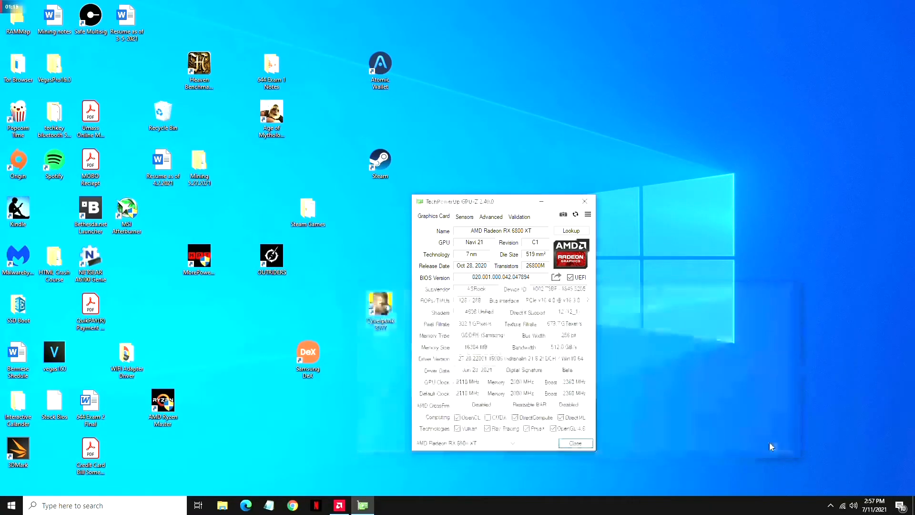
left_click(585, 201)
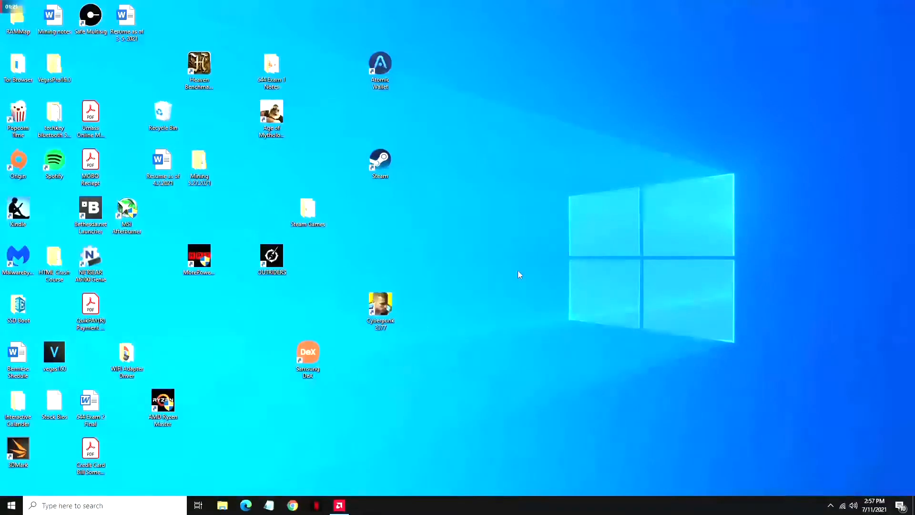
Launch MorePowerTool with permission to make changes and show the Power and Voltage settings of the AMD Radeon RX 6800 XT.
double_click(189, 259)
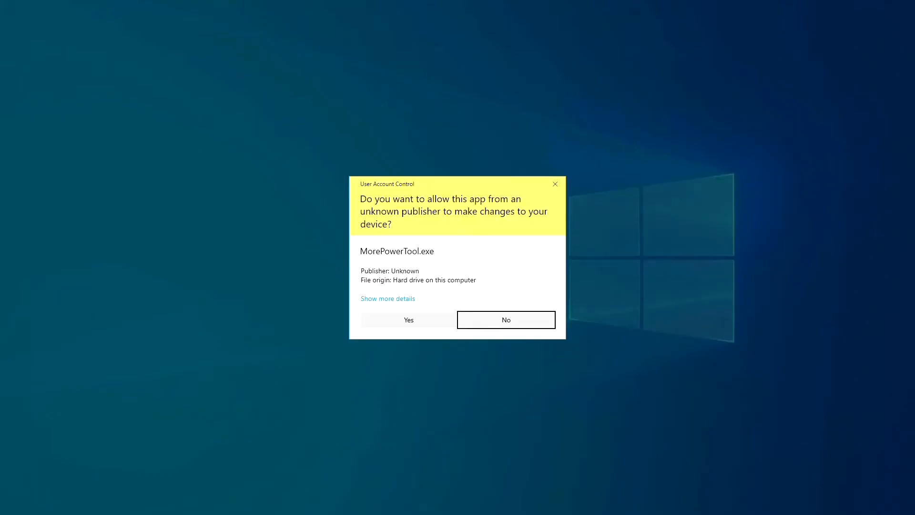
left_click(401, 320)
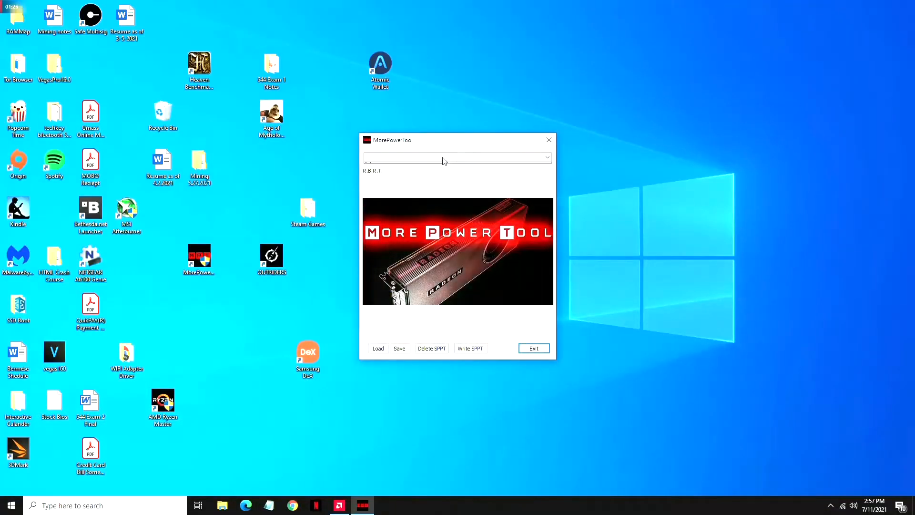
left_click(453, 174)
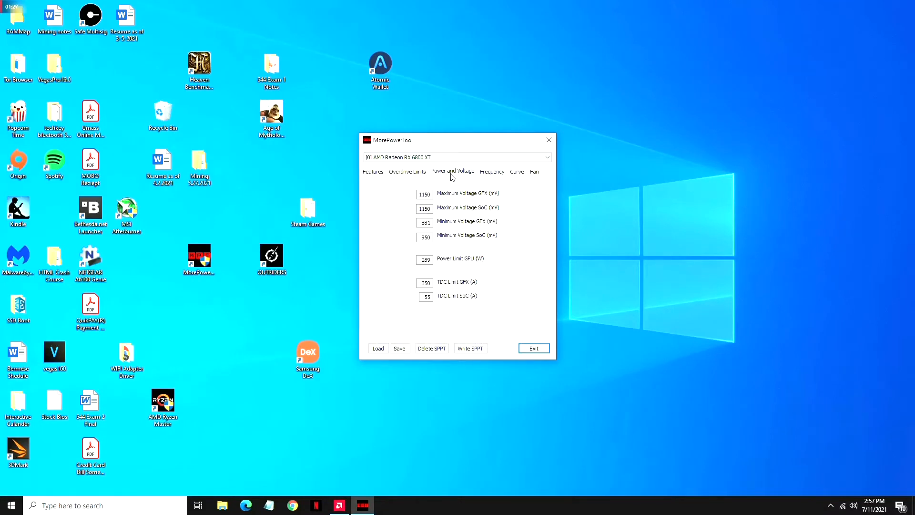
Set the Minimum Voltage GFX to 612 mV, and open and cancel the dialog for loading a BIOS file.
left_click_drag(420, 223, 441, 223)
type("612")
left_click(421, 238)
left_click(378, 349)
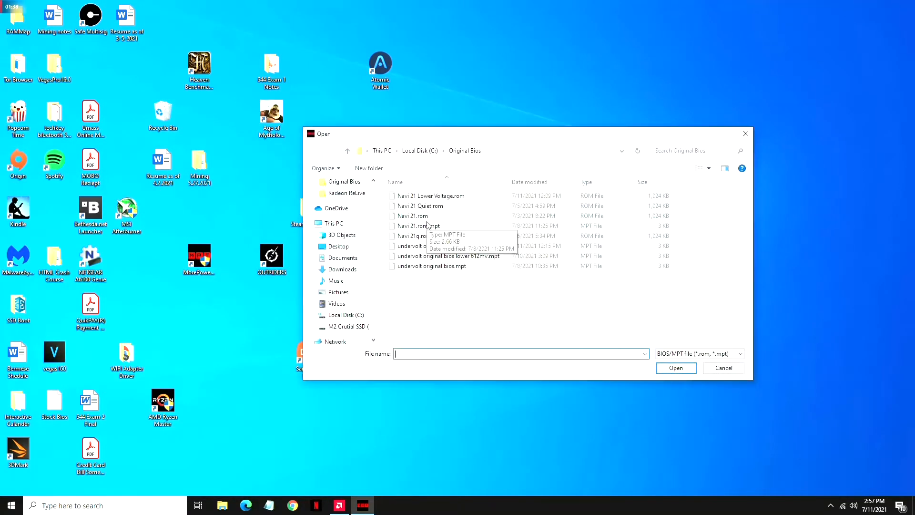
left_click(724, 368)
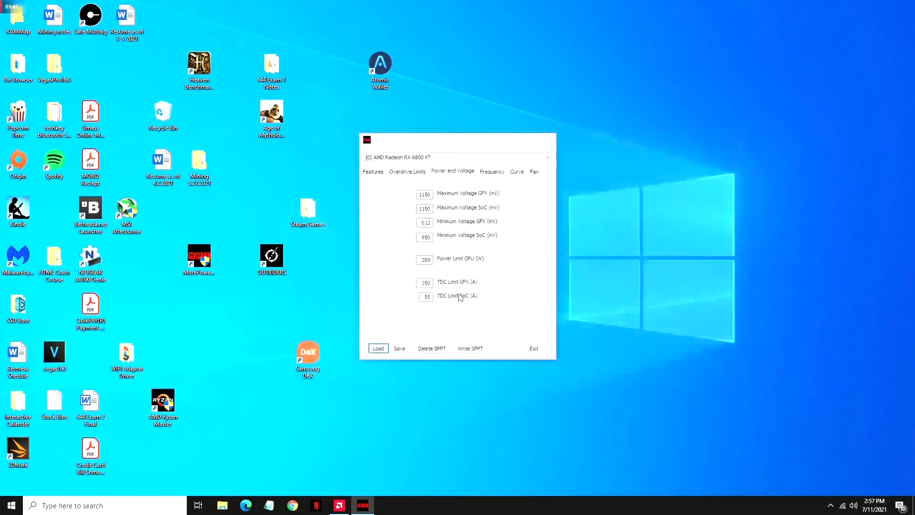
Write the modified power table (SPPT) for the graphics card and exit MorePowerTool.
double_click(426, 223)
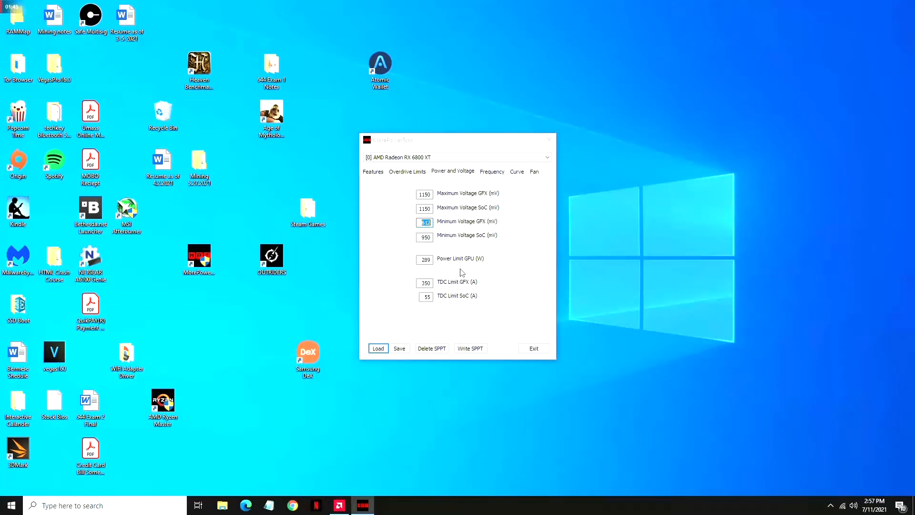
left_click(471, 352)
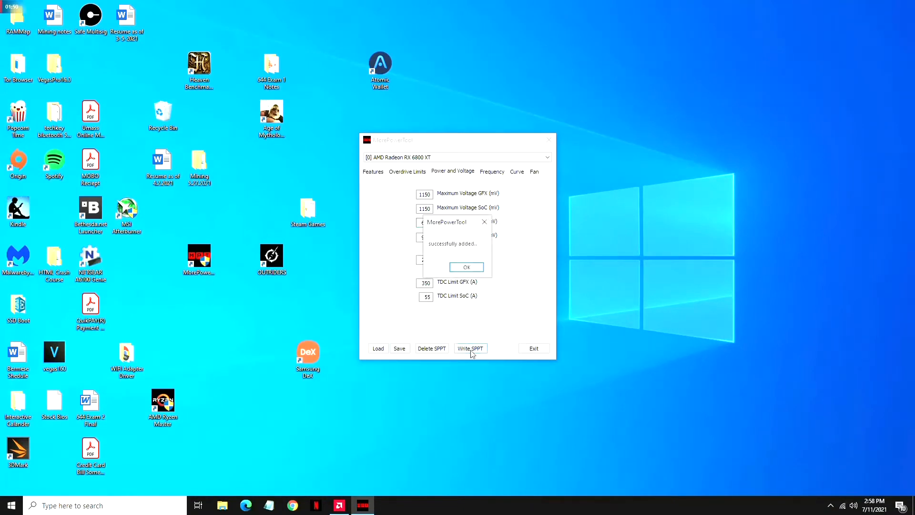
left_click(474, 269)
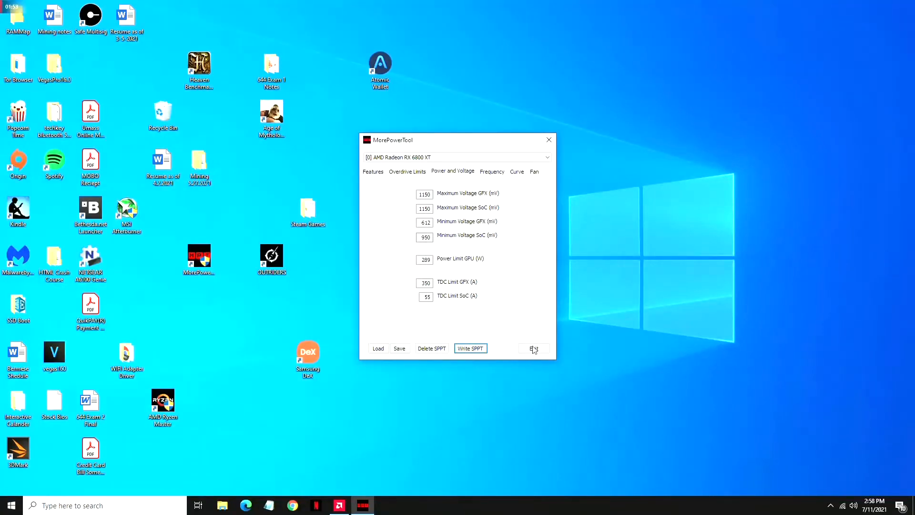
left_click(534, 349)
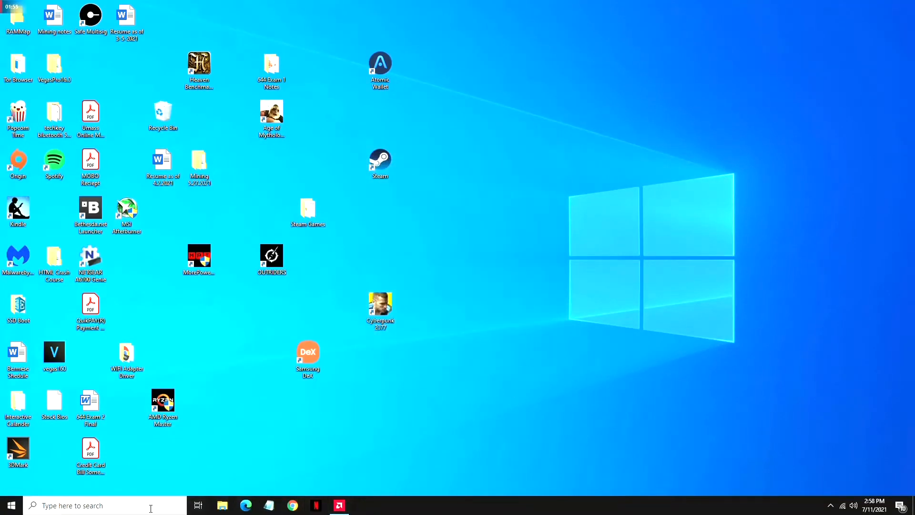
Restart the computer.
left_click(12, 505)
left_click(12, 484)
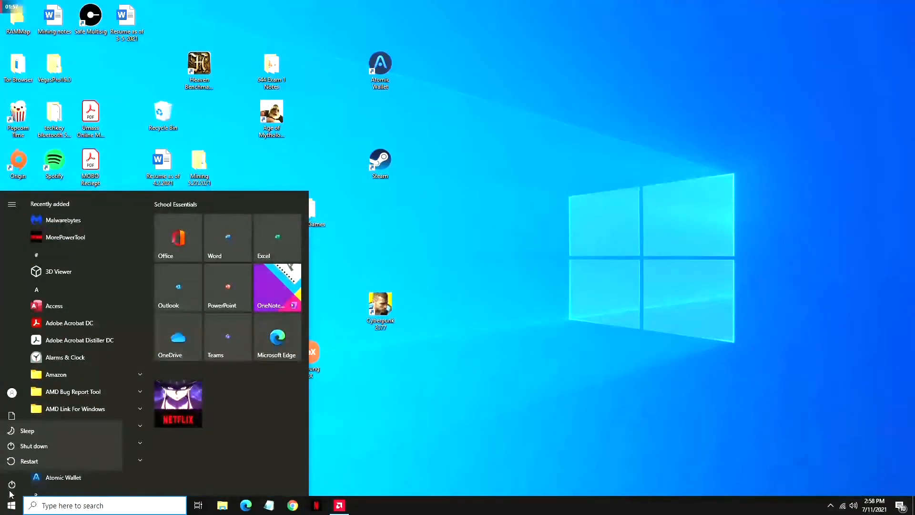
left_click(34, 466)
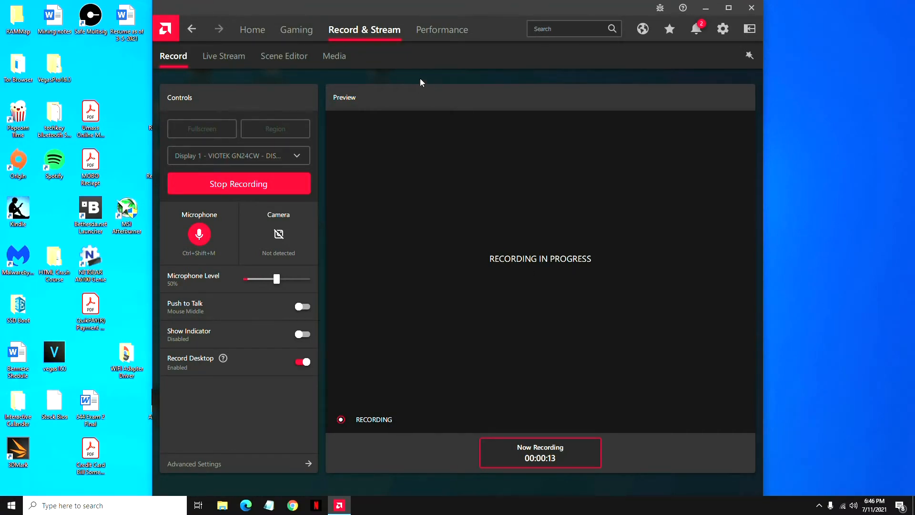
Show the Radeon performance tuning settings, set the tuning control to Manual, and enable GPU Tuning with its Advanced Control.
left_click(440, 32)
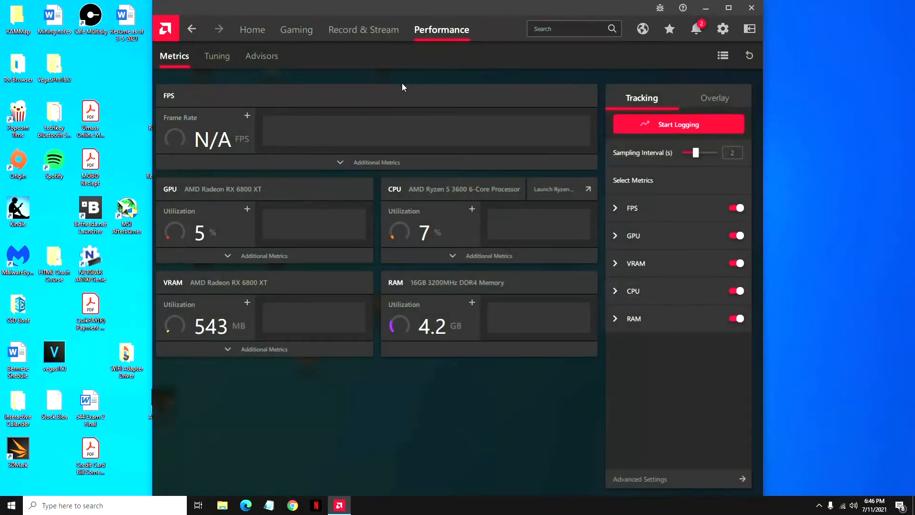
left_click(233, 63)
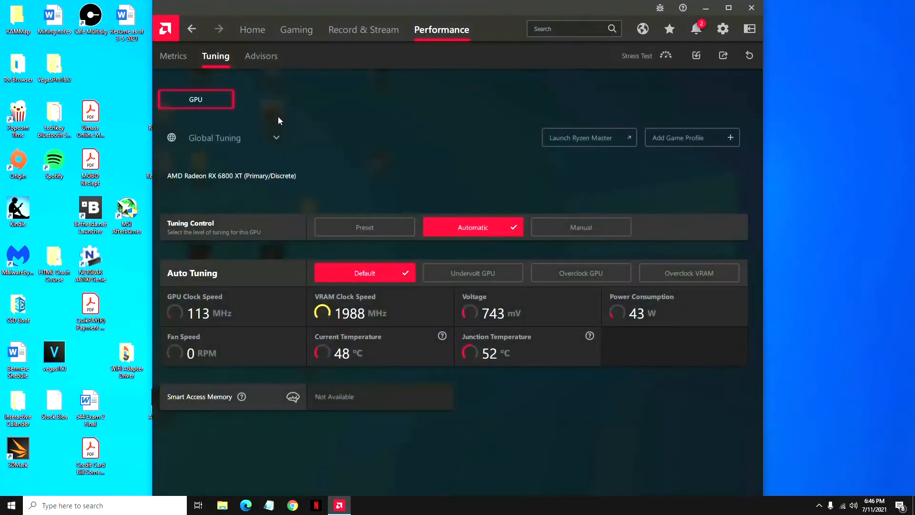
left_click(580, 225)
left_click(430, 271)
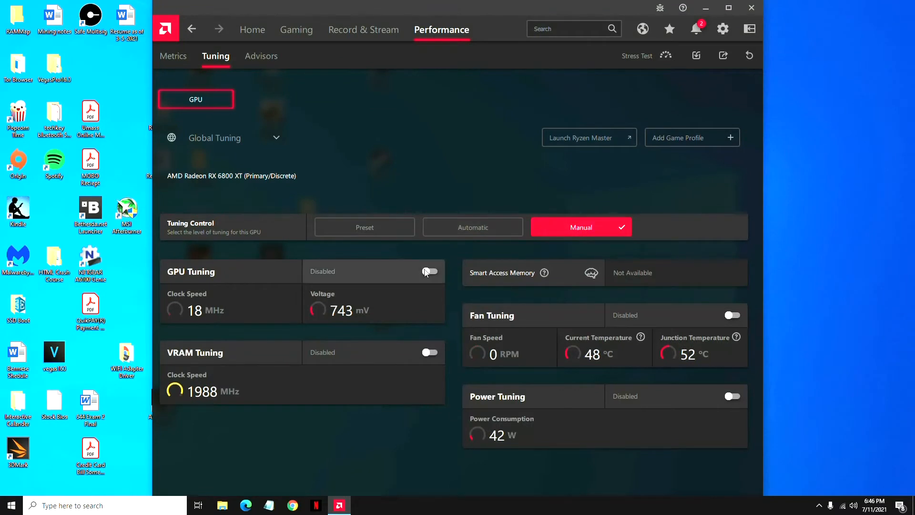
scroll(427, 257, "down", 3)
left_click(430, 215)
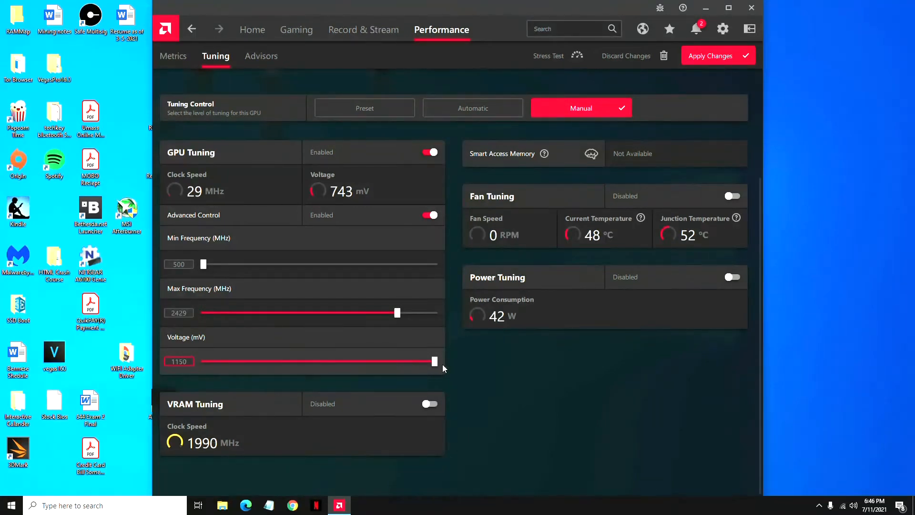
Set the GPU voltage to 612 mV and the maximum frequency to 1221 MHz, and apply the changes.
left_click_drag(435, 362, 193, 361)
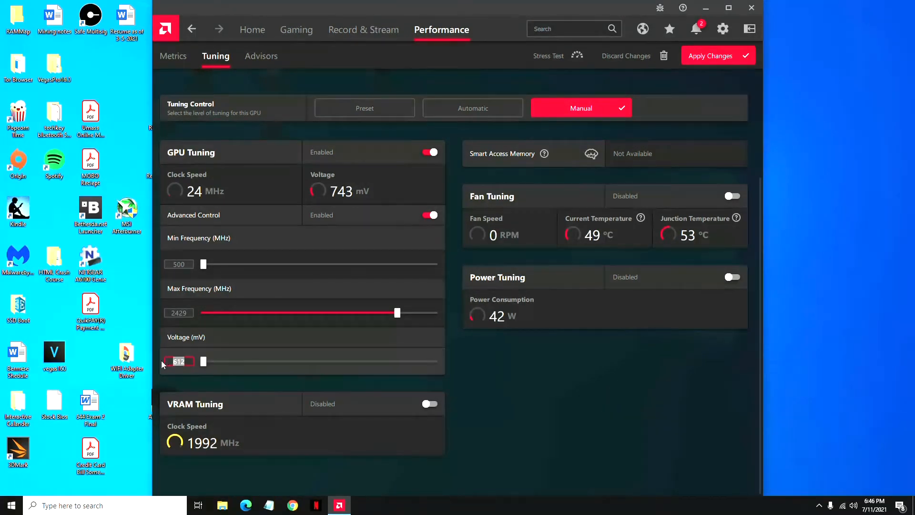
double_click(187, 361)
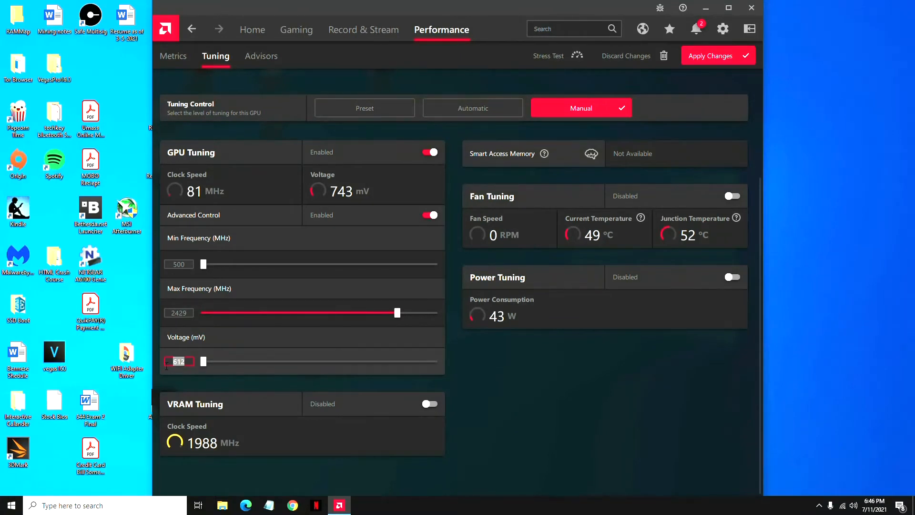
left_click(189, 361)
left_click_drag(394, 316, 278, 318)
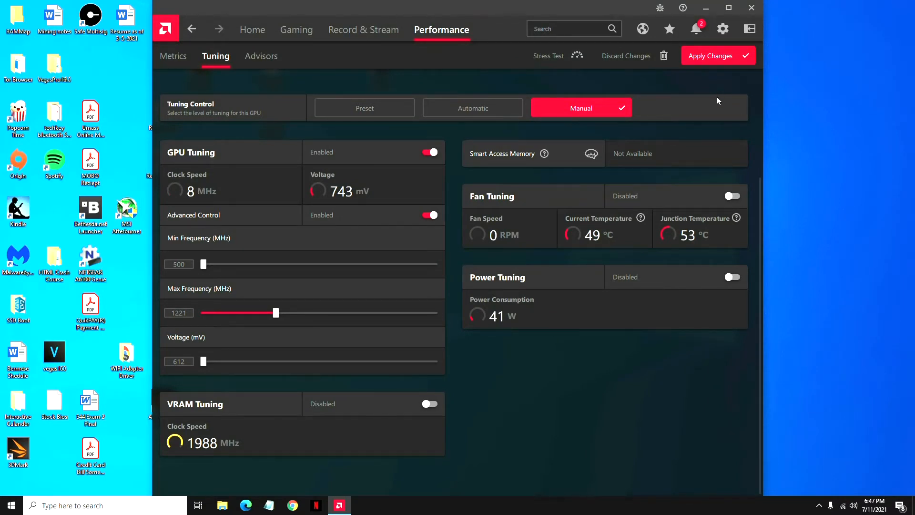
left_click(719, 56)
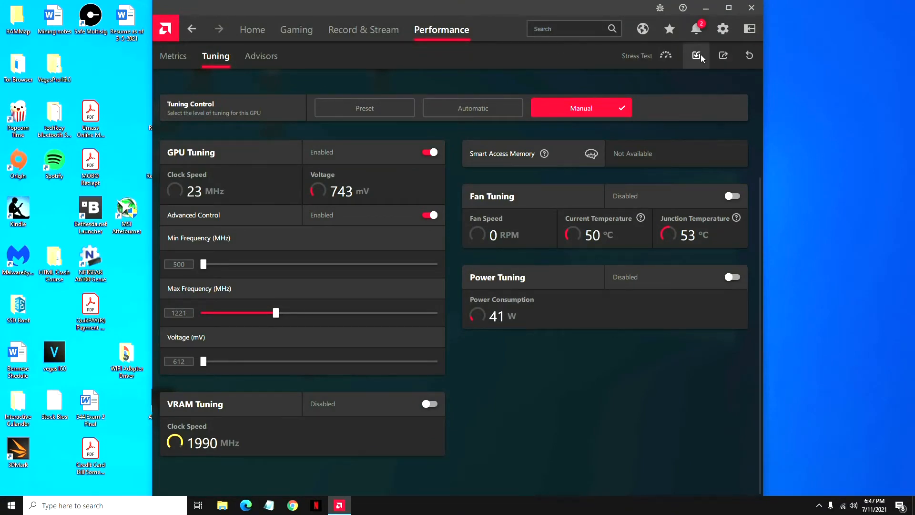
Load the tuning profile Mining prof.xml and move the Radeon window aside to uncover the desktop icons.
left_click(702, 56)
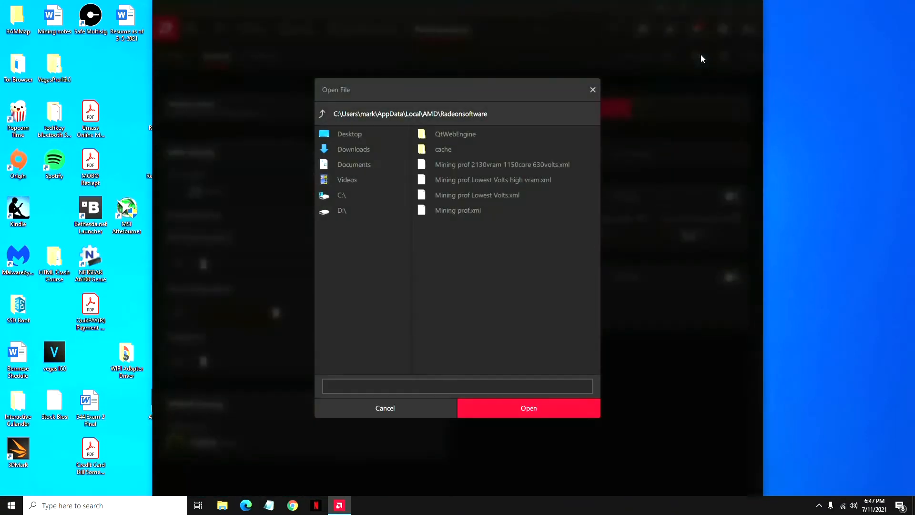
double_click(522, 212)
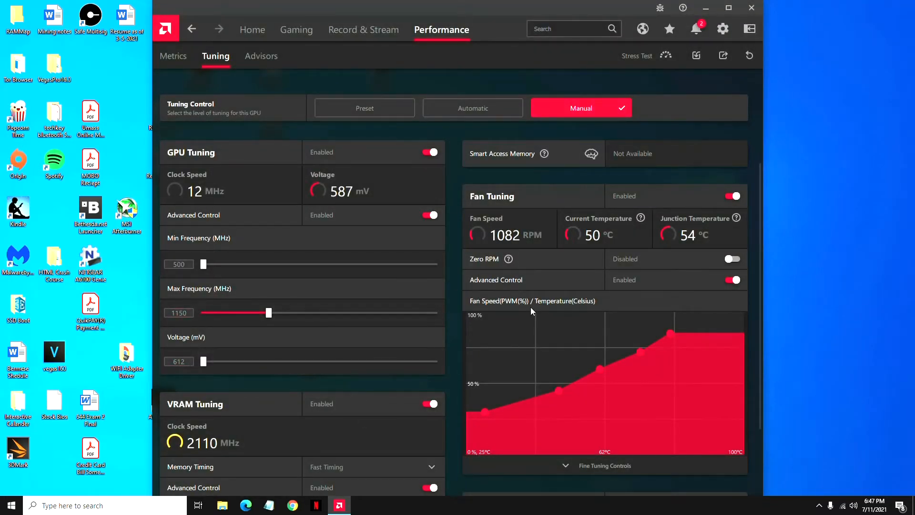
left_click_drag(579, 7, 716, 13)
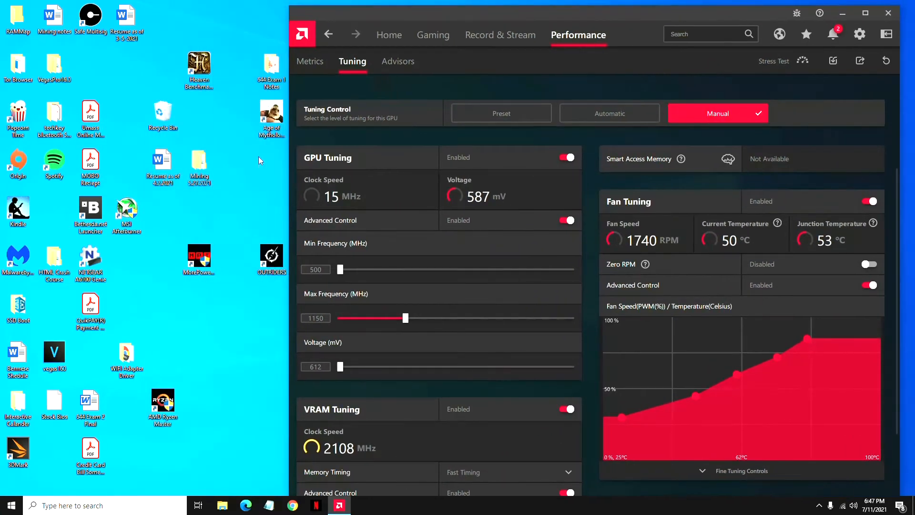
Open the Mining 5.27.2021 folder, return to the Radeon window, and reset all tuning settings to default.
double_click(199, 167)
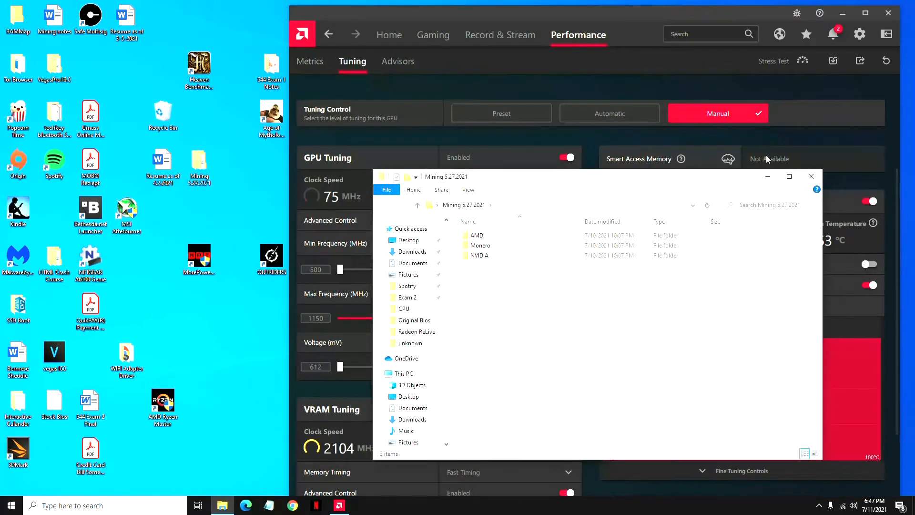
left_click(859, 91)
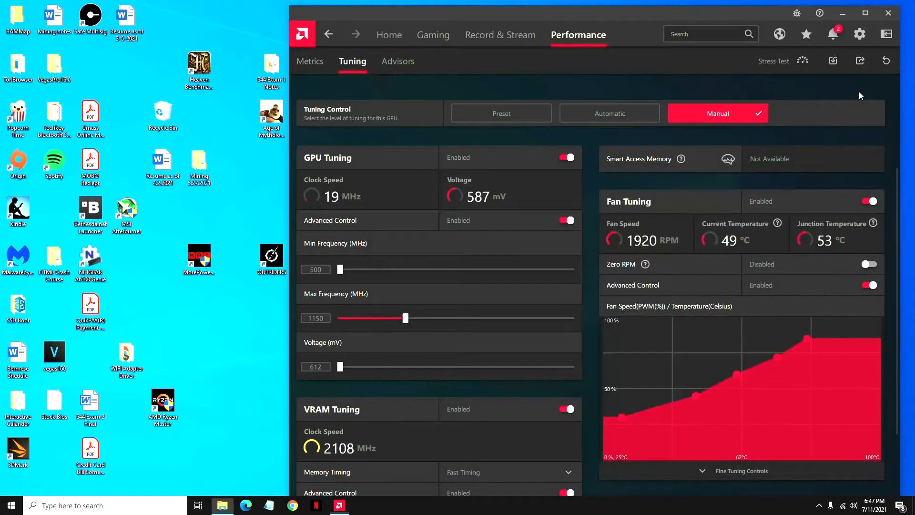
left_click(887, 63)
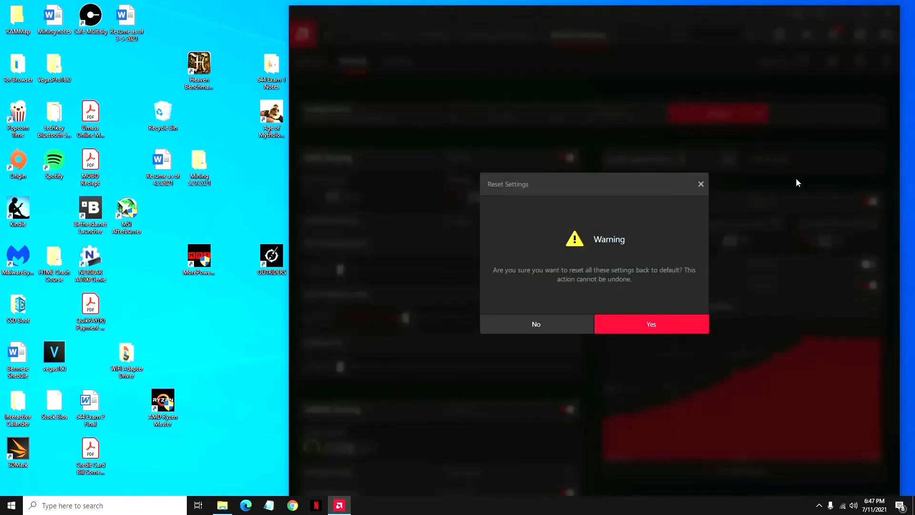
left_click(667, 323)
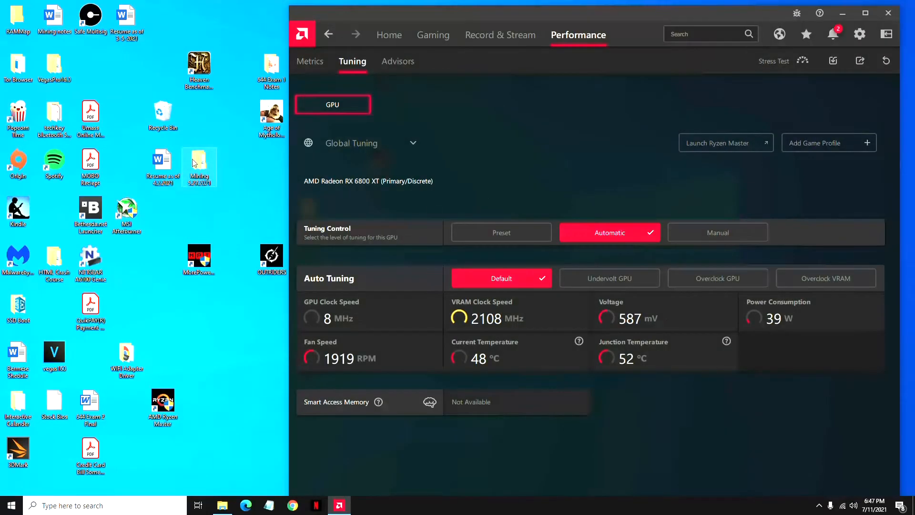
Run the ethash batch file for us-eth.2miners.com:2020 from the NVIDIA folder in Mining 5.27.2021, close the folder, and minimize the miner console.
double_click(206, 165)
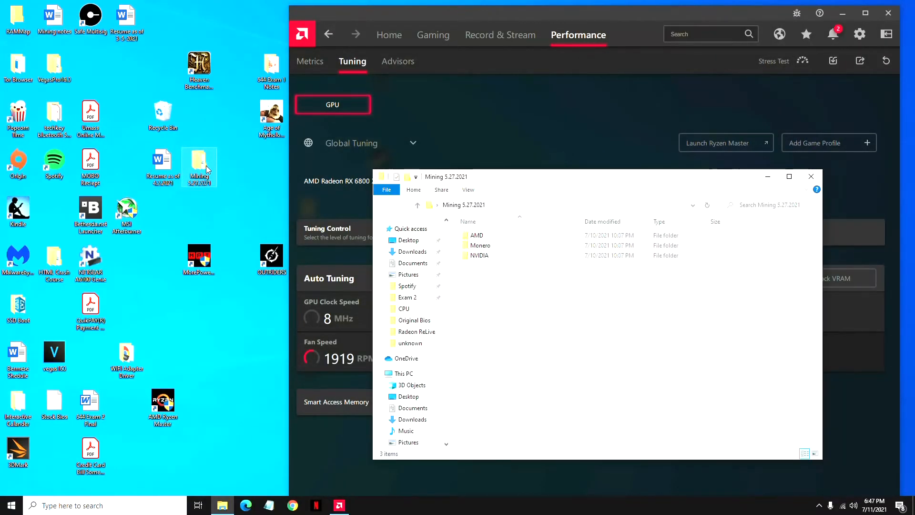
double_click(521, 257)
double_click(483, 305)
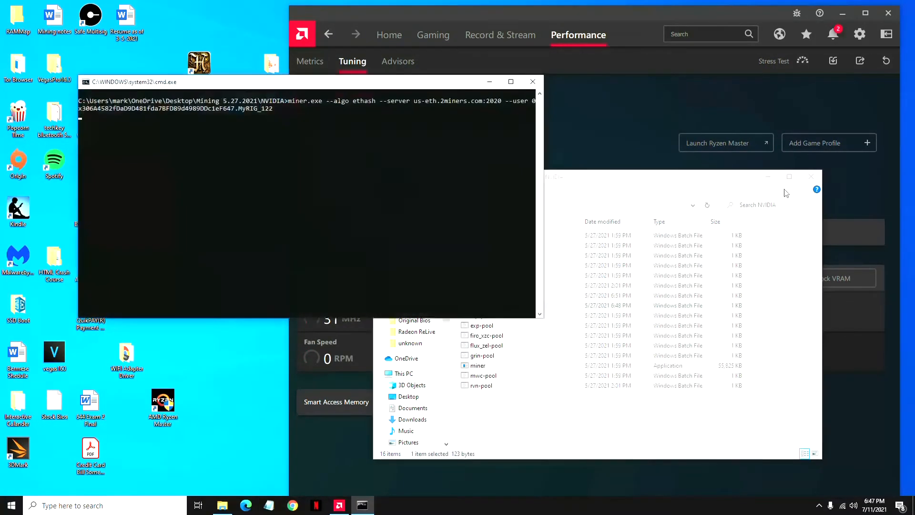
left_click(811, 177)
left_click(485, 80)
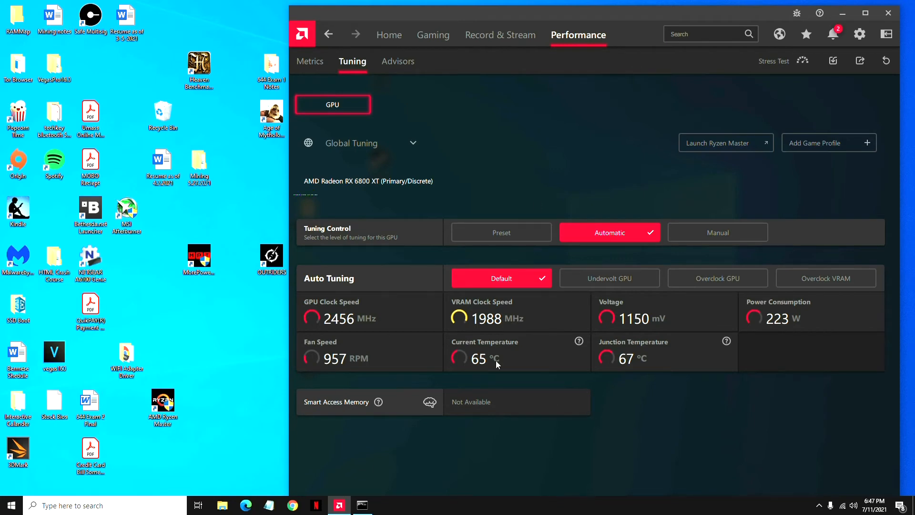
Load the tuning profile Mining prof.xml while the miner runs, and check the GPU, VRAM, fan and power readings.
left_click(834, 61)
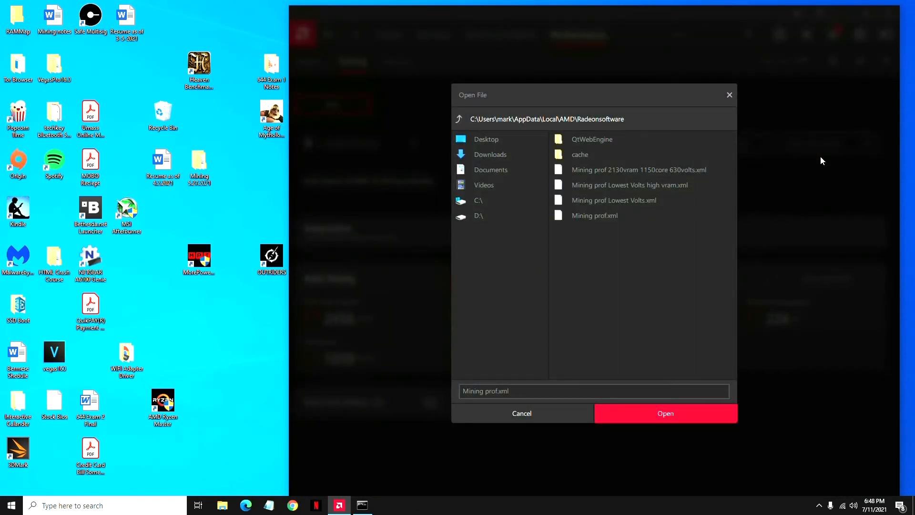
double_click(689, 215)
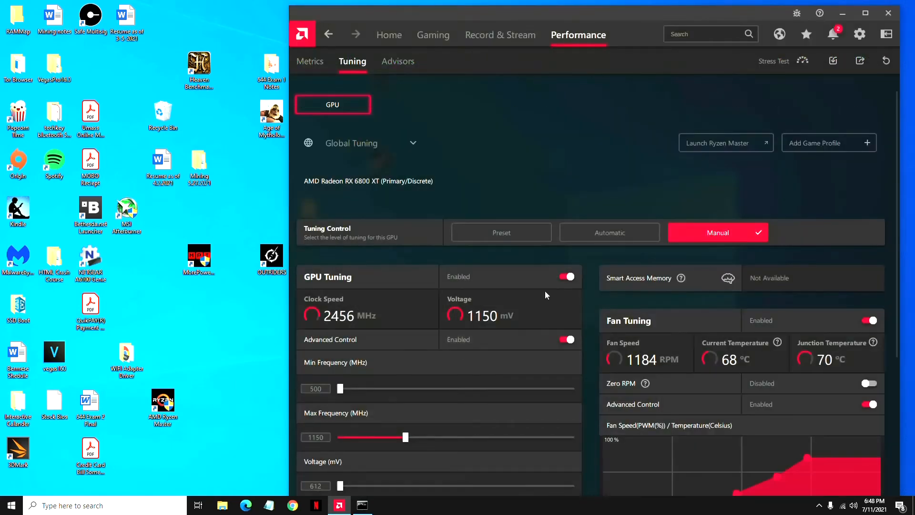
scroll(503, 329, "down", 1)
scroll(512, 293, "down", 1)
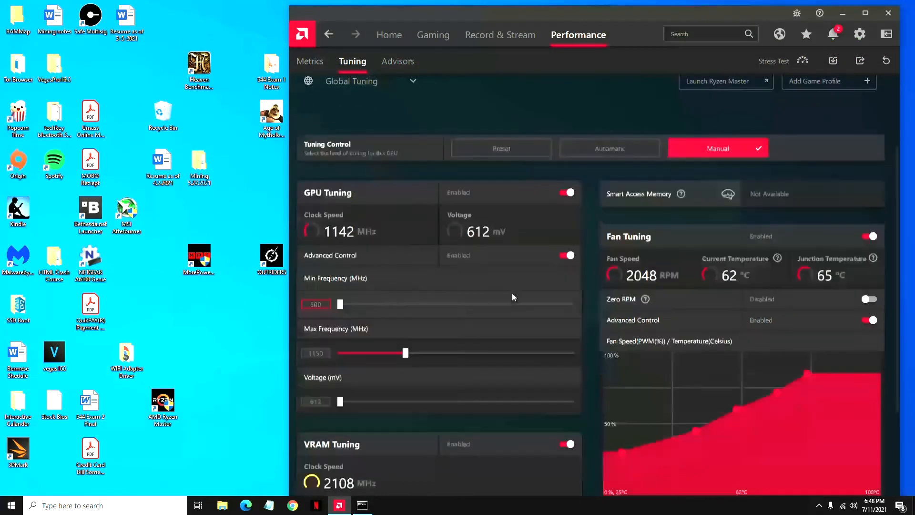
scroll(490, 322, "down", 2)
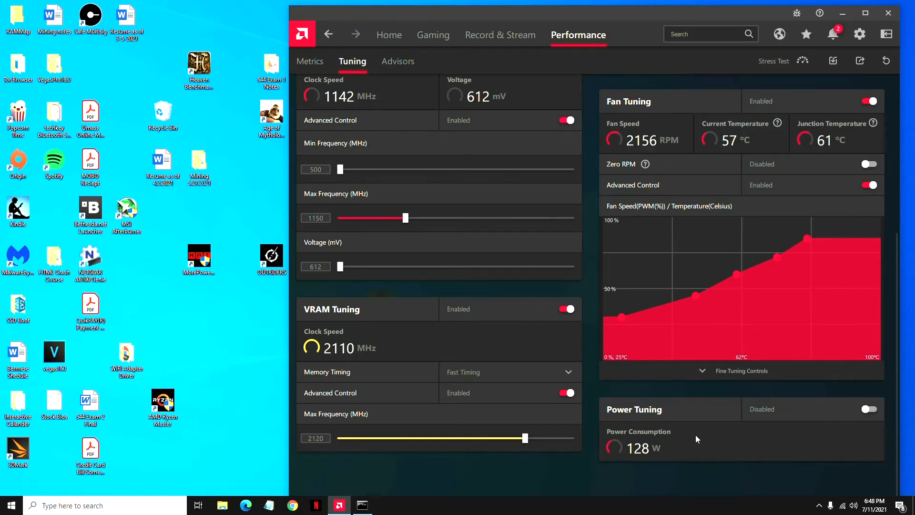
Switch to the miner console and compare its RX 6800 XT hashrate and power figures with the Radeon tuning readings.
left_click(843, 14)
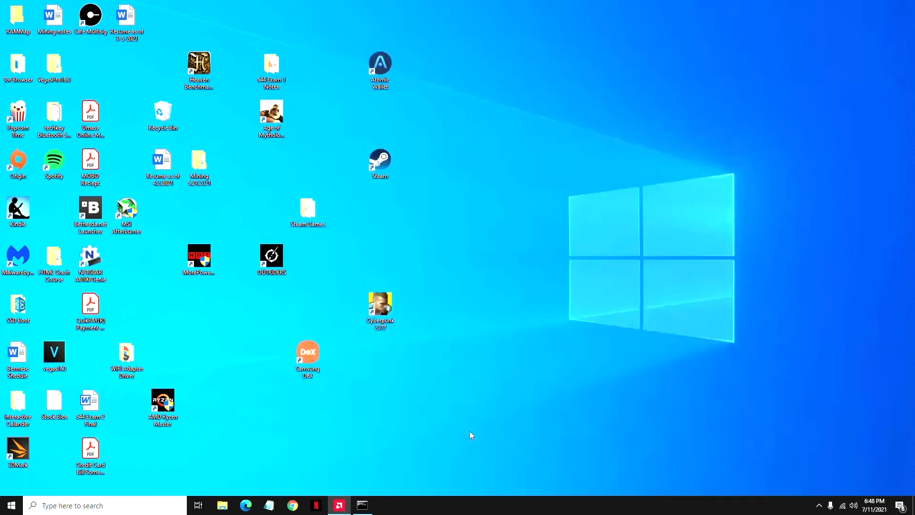
left_click(362, 507)
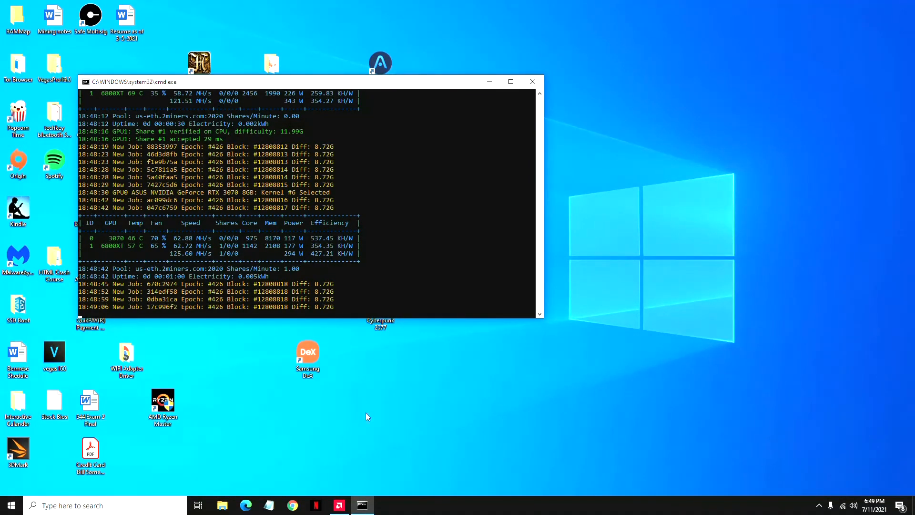
left_click(339, 506)
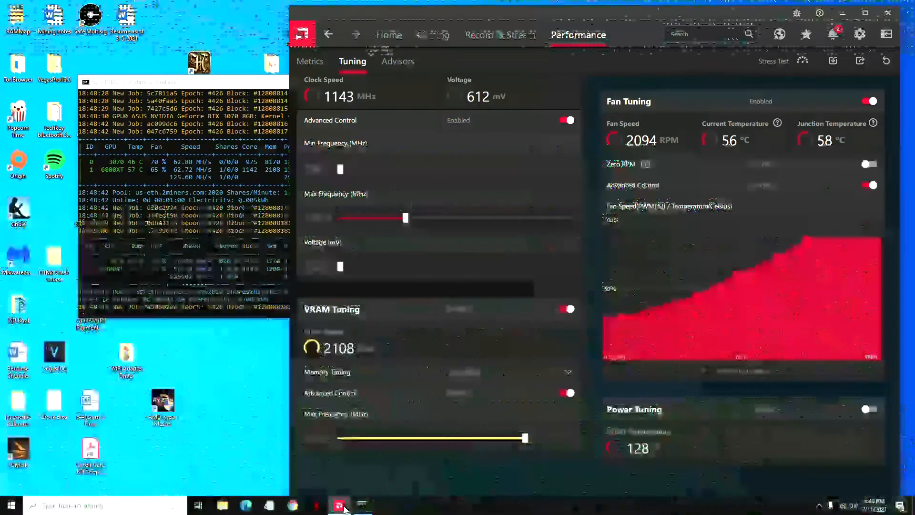
left_click(340, 505)
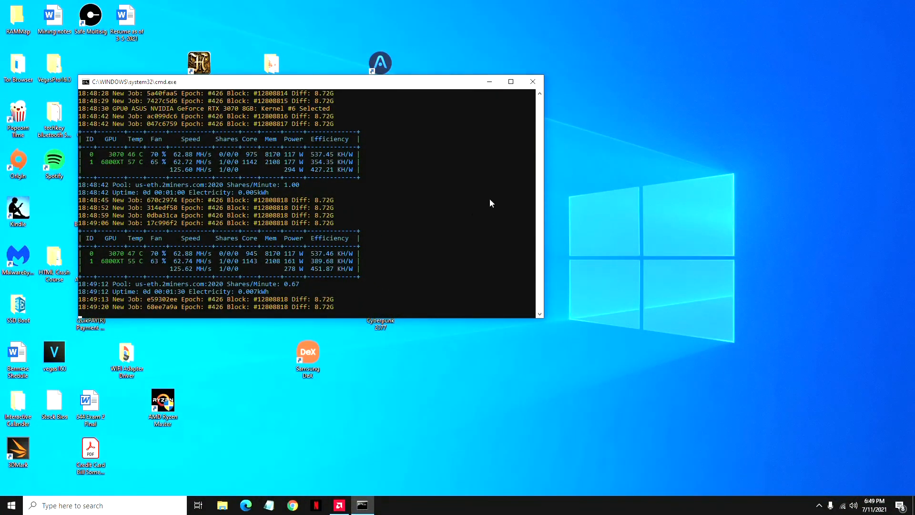
Put the miner console away, check the Radeon tuning readings once more, and close the Radeon window.
left_click(533, 82)
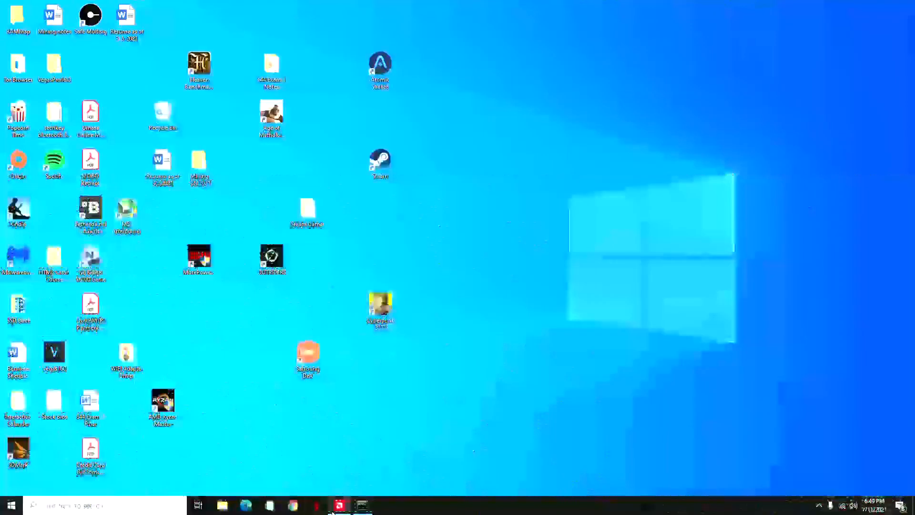
left_click(333, 510)
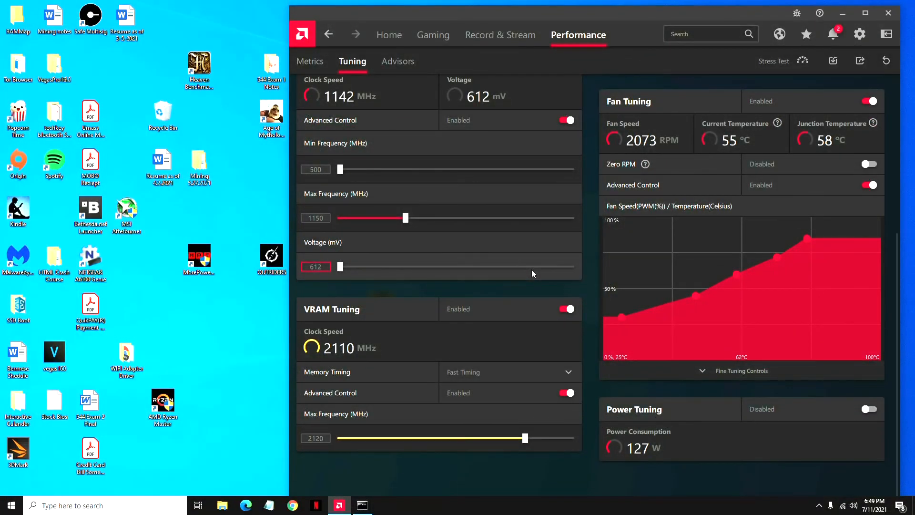
left_click(889, 13)
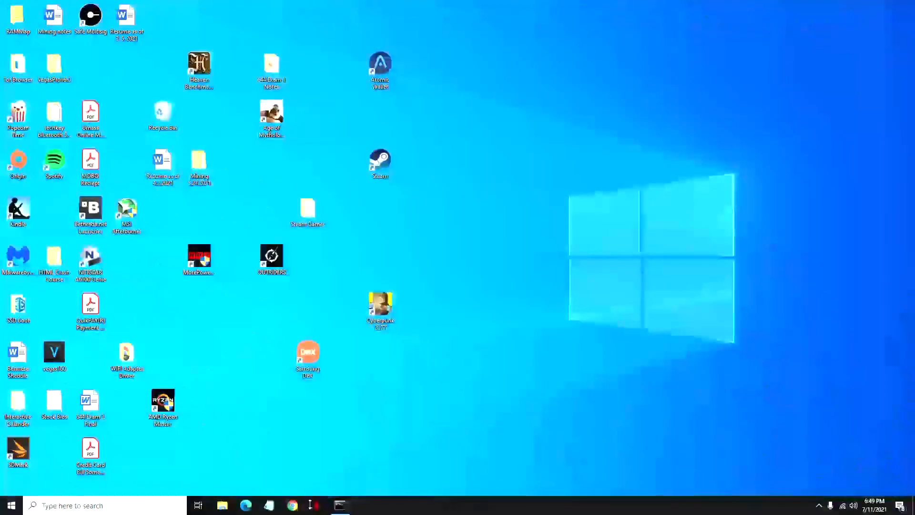